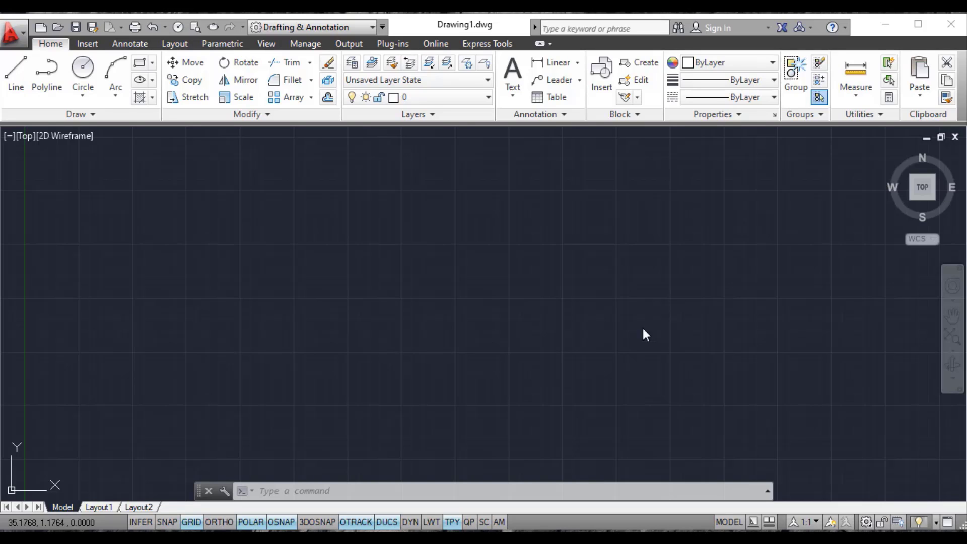
# Draw a circle with a radius of about 3.55 in the upper-left area of the empty drawing
pyautogui.click(378, 286)
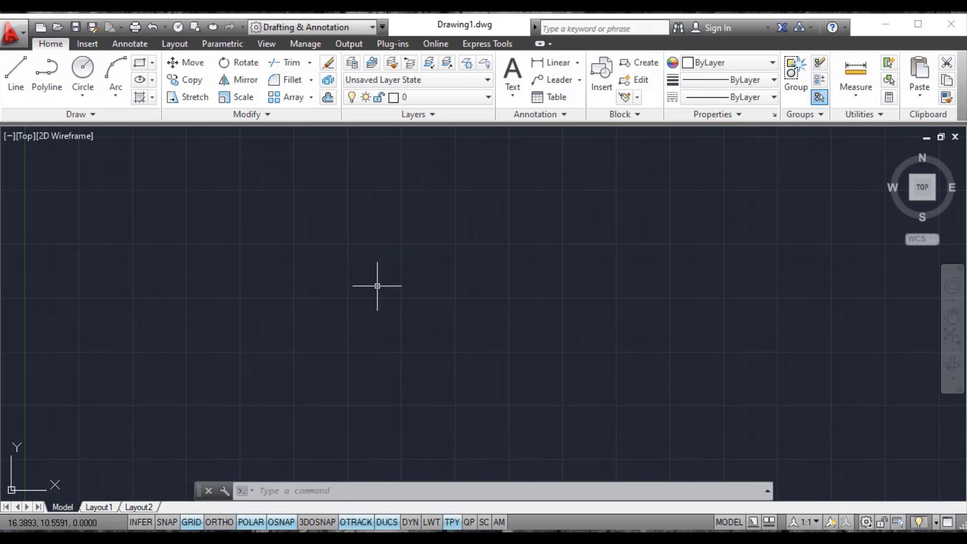
pyautogui.click(82, 68)
pyautogui.click(282, 259)
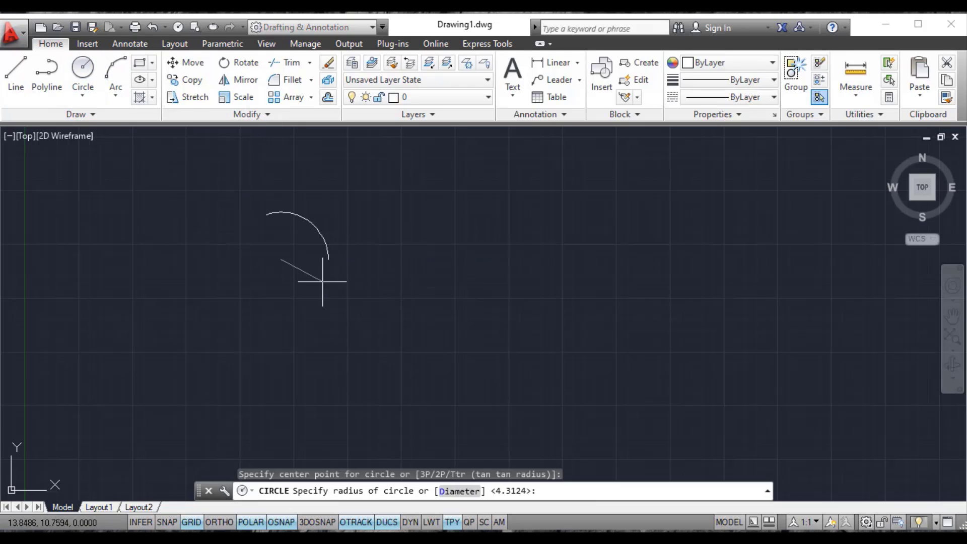
pyautogui.click(342, 305)
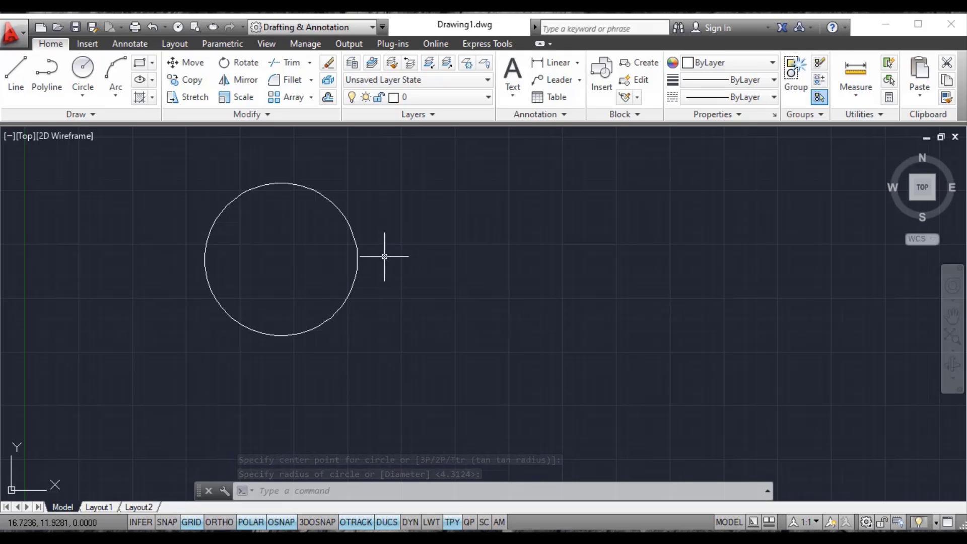
# Enlarge the circle by stretching its right quadrant grip outward, and erase the circle
pyautogui.click(357, 265)
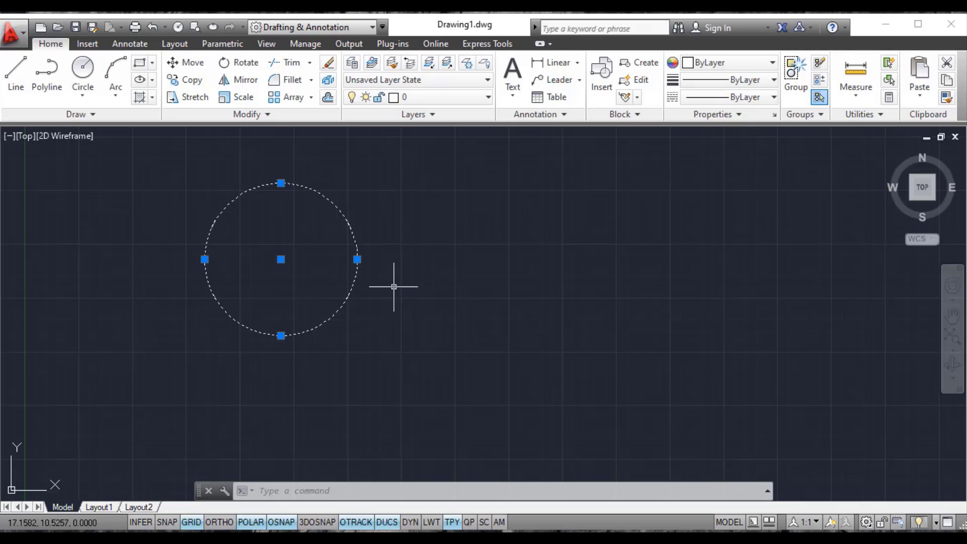
pyautogui.click(357, 260)
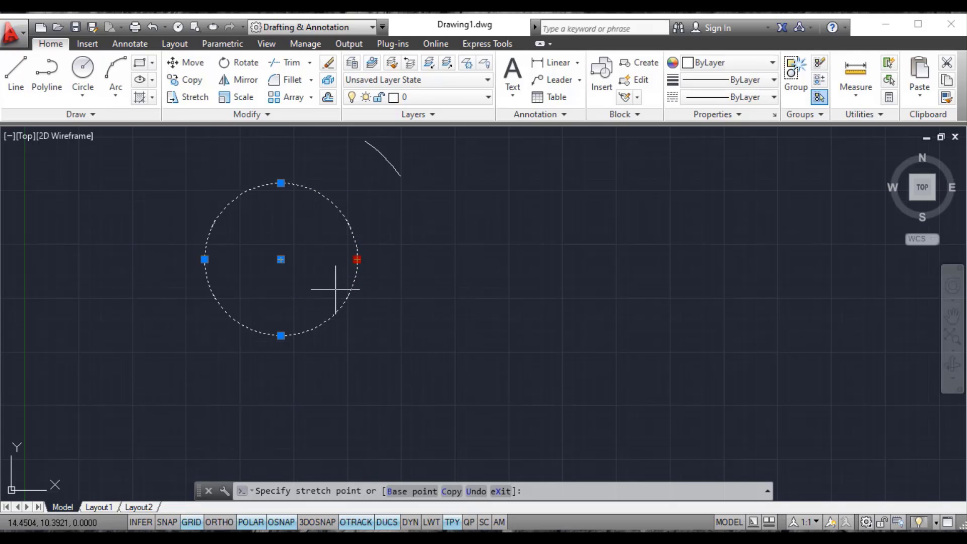
pyautogui.click(410, 292)
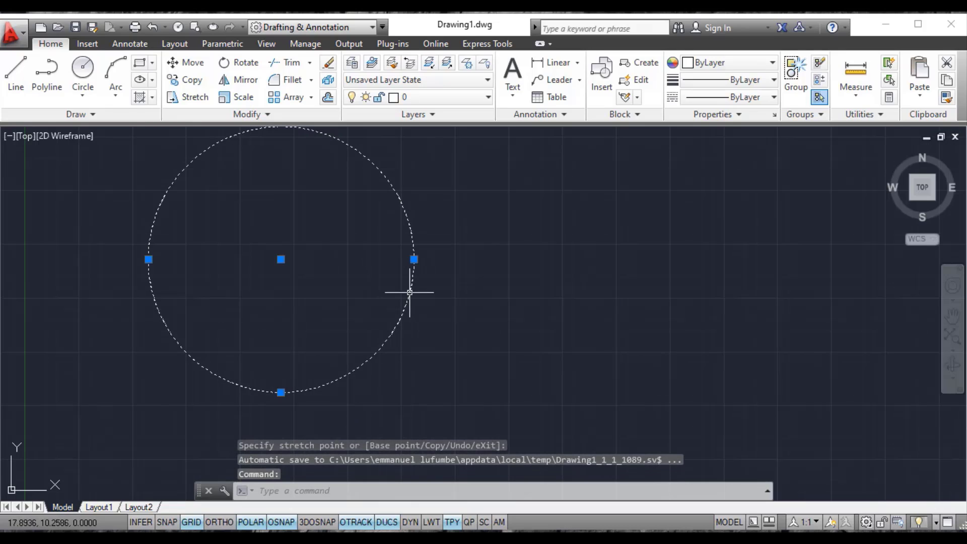
pyautogui.rightClick(433, 302)
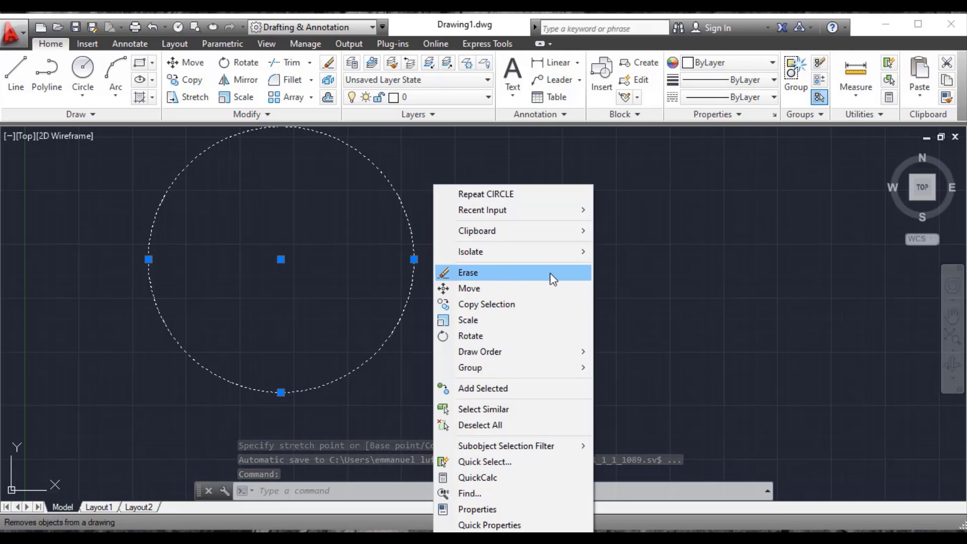
pyautogui.click(505, 276)
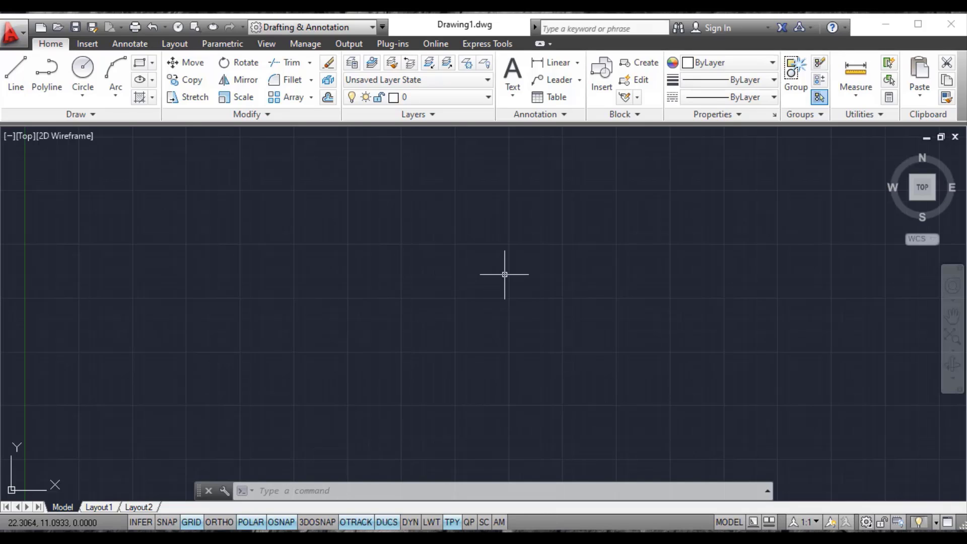
# Draw a small circle with a radius of about 1.65 near the drawing's upper-left corner
pyautogui.click(91, 70)
pyautogui.click(146, 161)
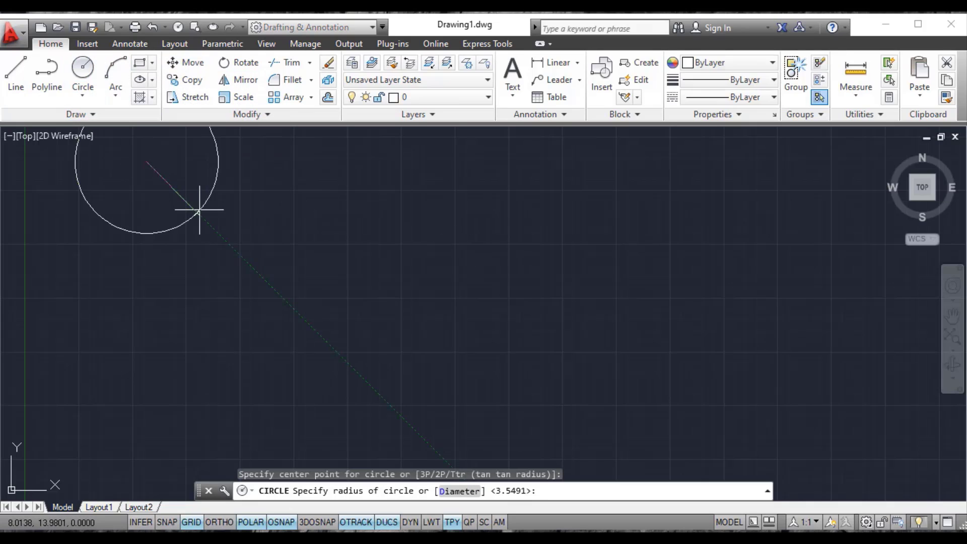
pyautogui.click(179, 173)
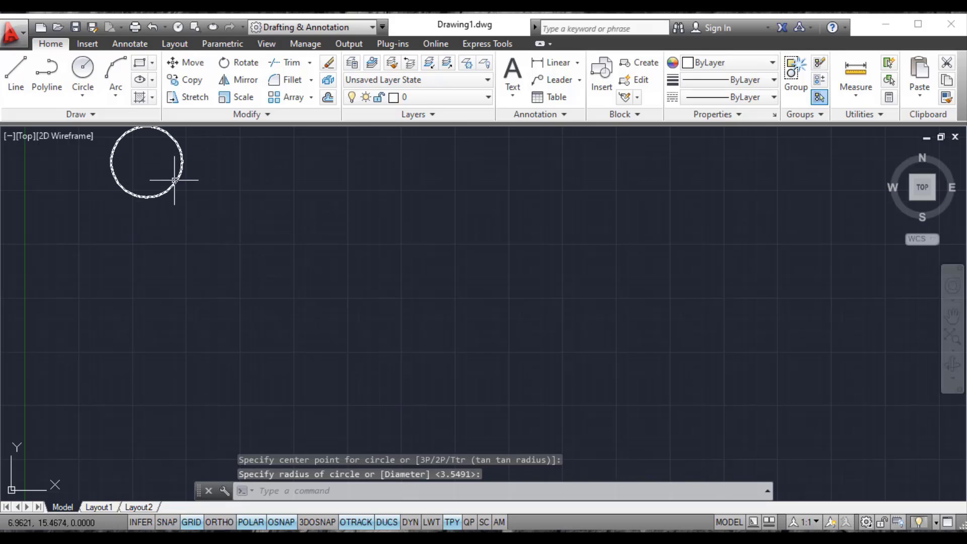
# Draw two connected line segments forming a narrow V to the lower right of the small circle
pyautogui.click(16, 73)
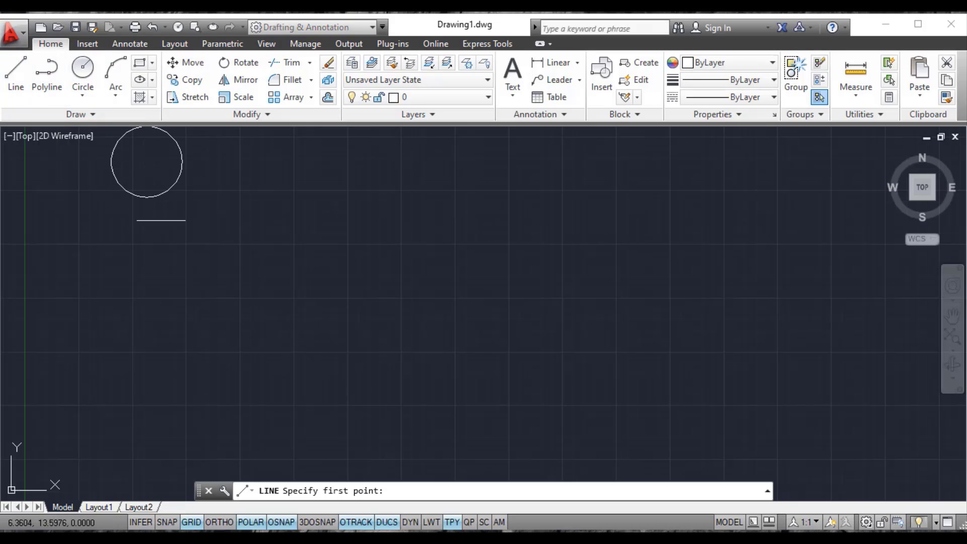
pyautogui.click(275, 235)
pyautogui.click(363, 255)
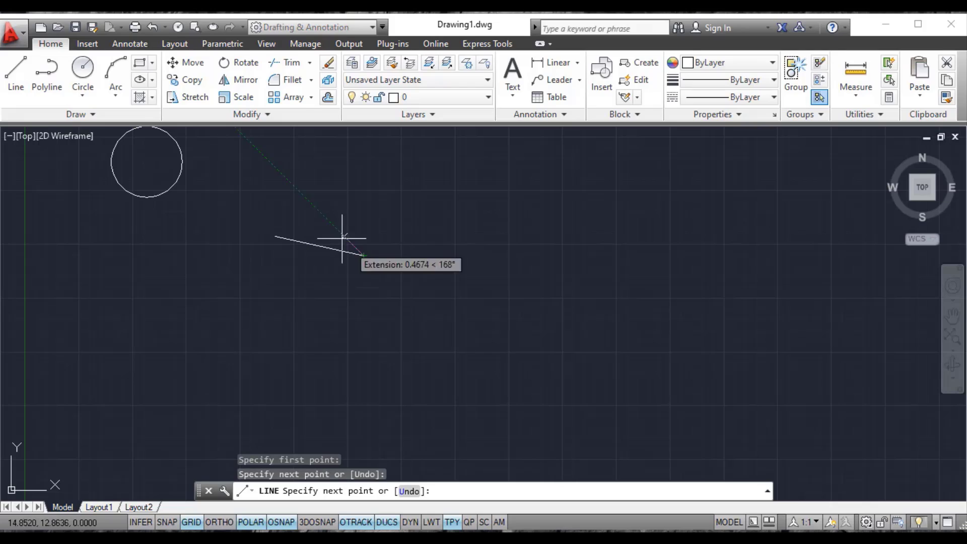
pyautogui.click(250, 215)
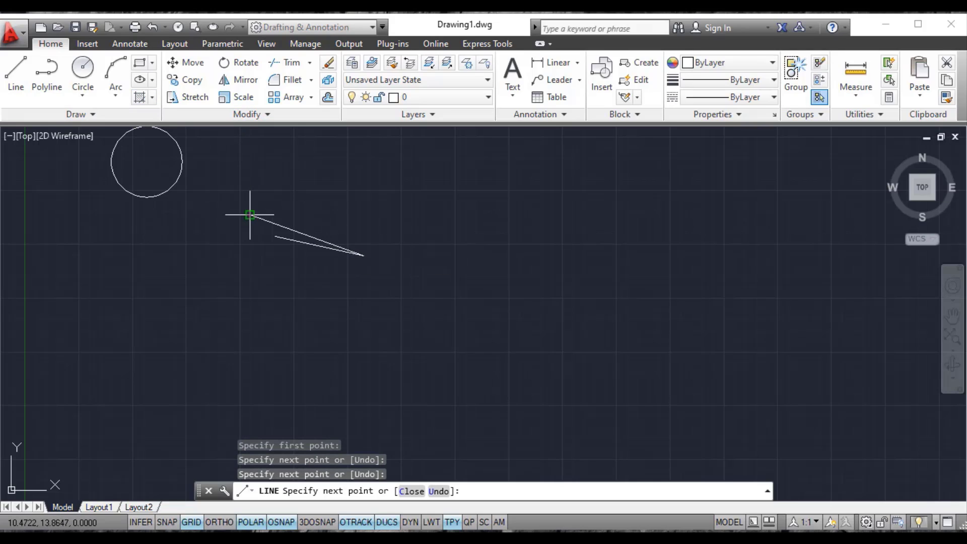
pyautogui.rightClick(250, 221)
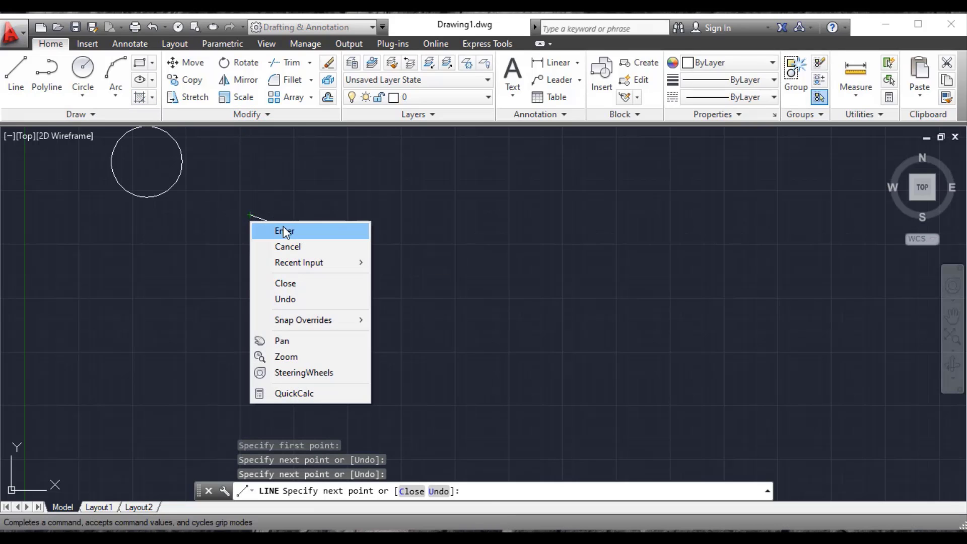
pyautogui.click(284, 230)
# Draw a three-point arc bulging upward below the small circle
pyautogui.click(116, 70)
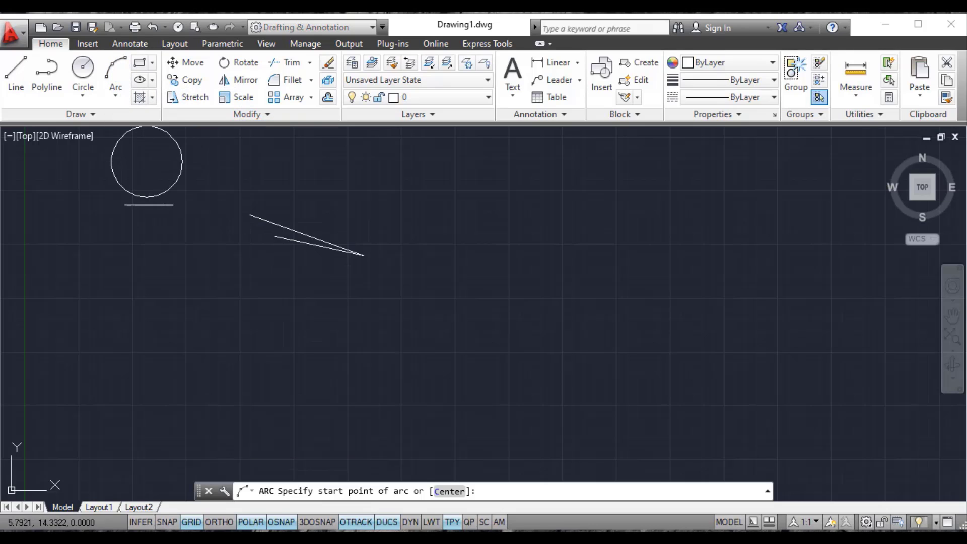
pyautogui.click(135, 276)
pyautogui.click(211, 268)
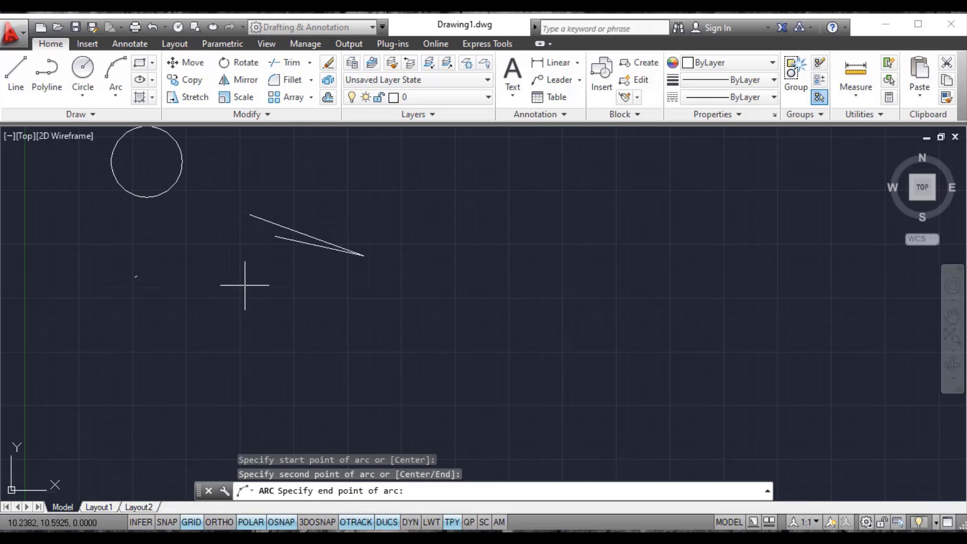
pyautogui.click(270, 323)
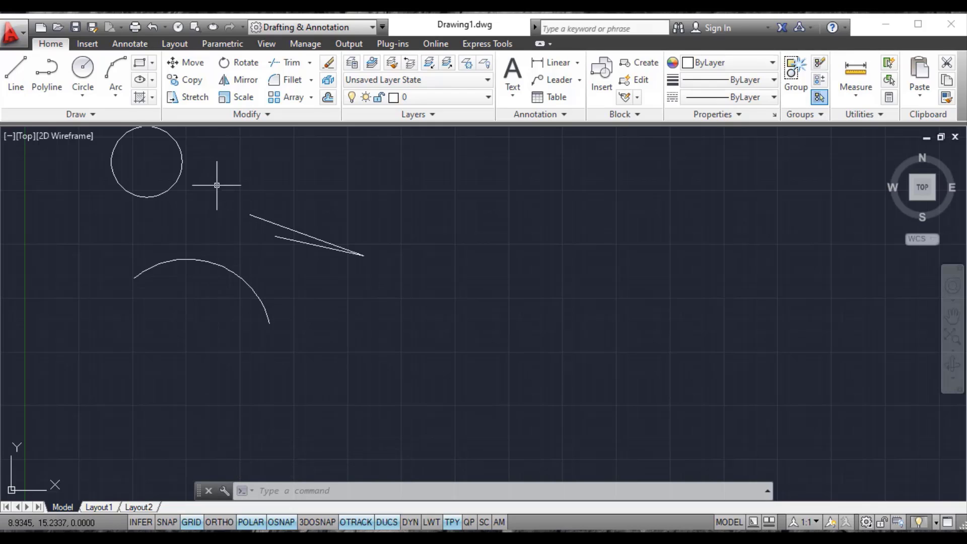
# Erase the small circle, the arc and both line segments together
pyautogui.click(184, 162)
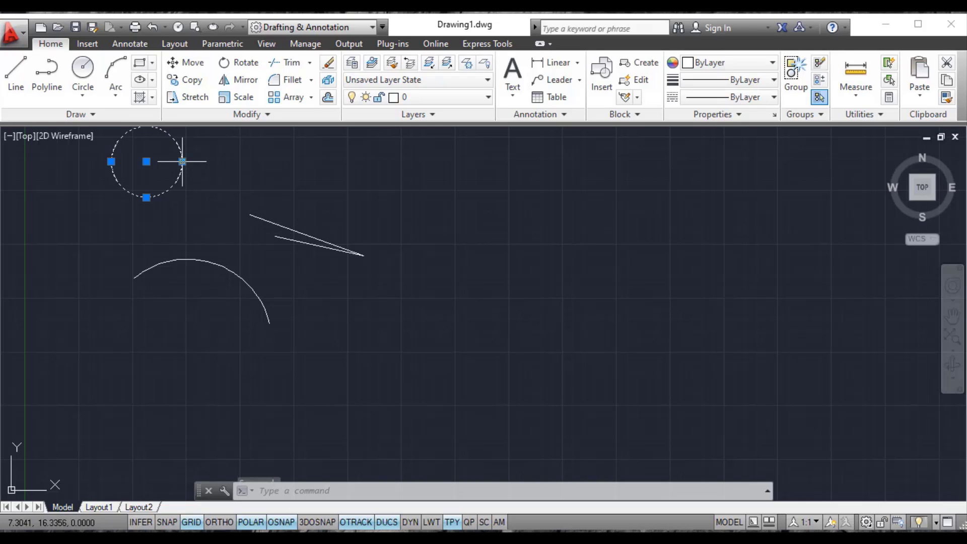
pyautogui.click(216, 263)
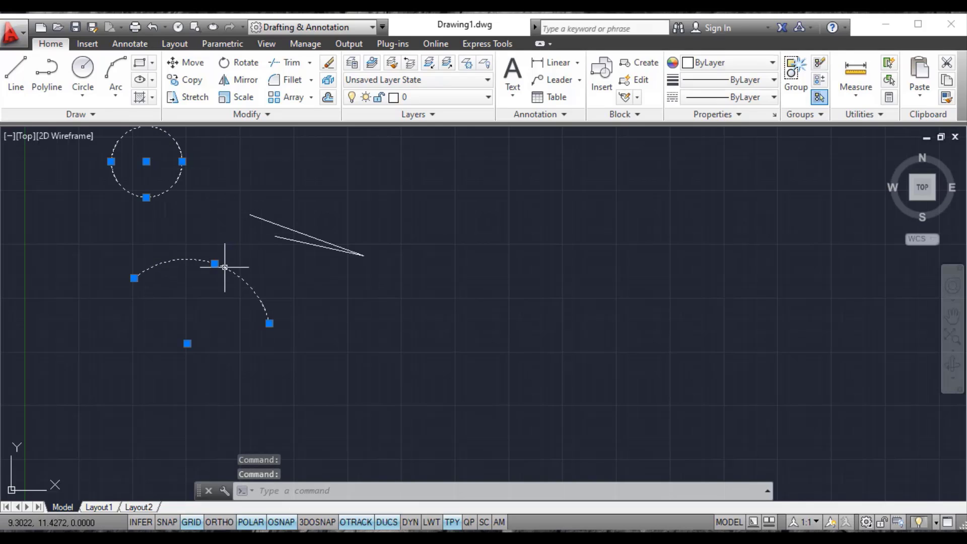
pyautogui.click(265, 224)
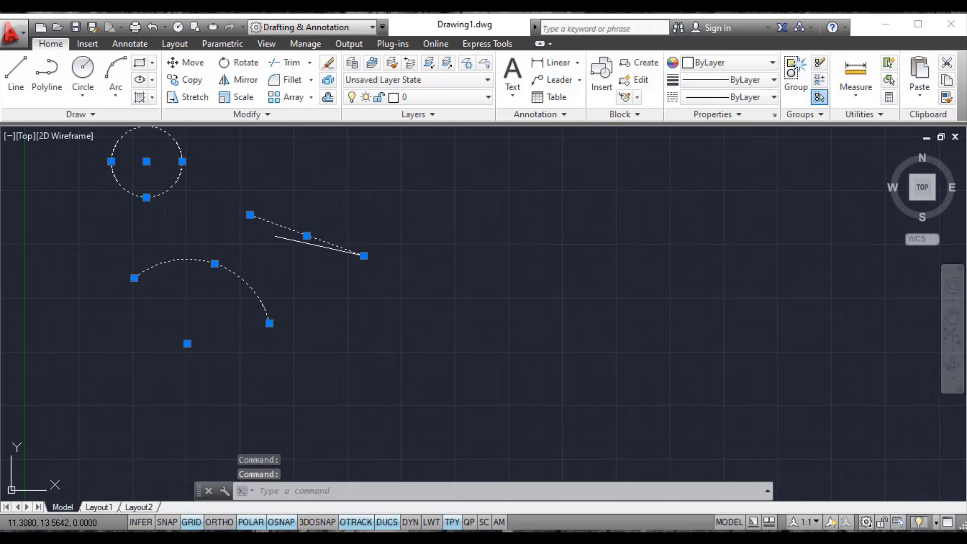
pyautogui.click(292, 240)
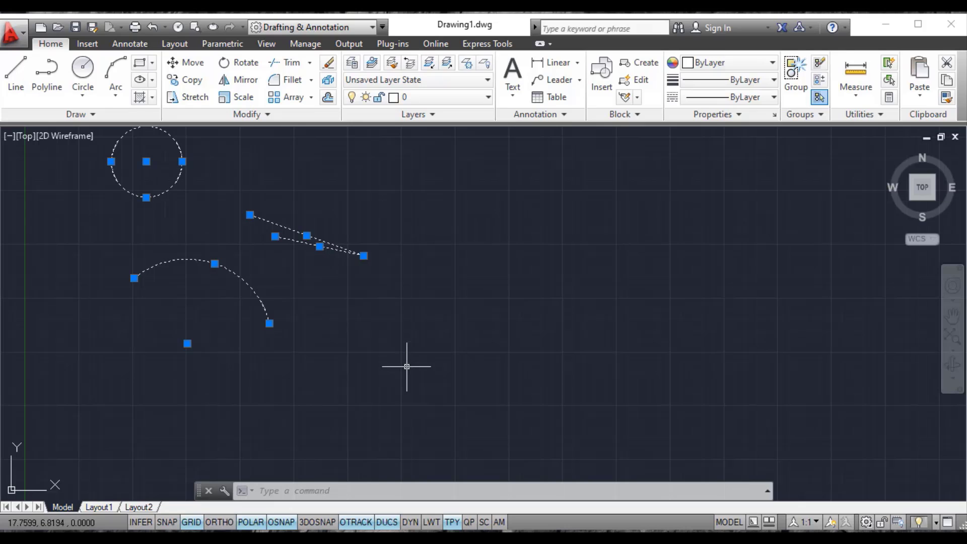
pyautogui.rightClick(189, 380)
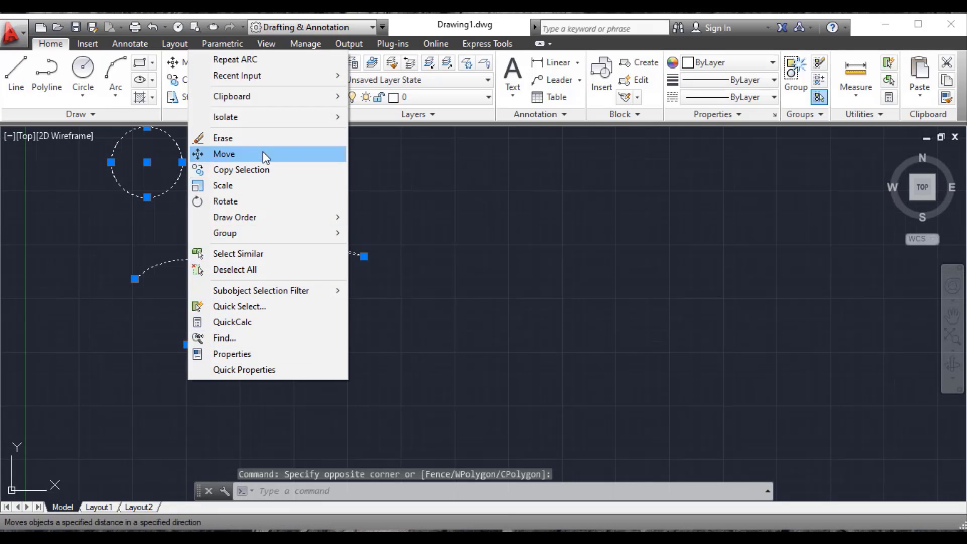
pyautogui.click(265, 140)
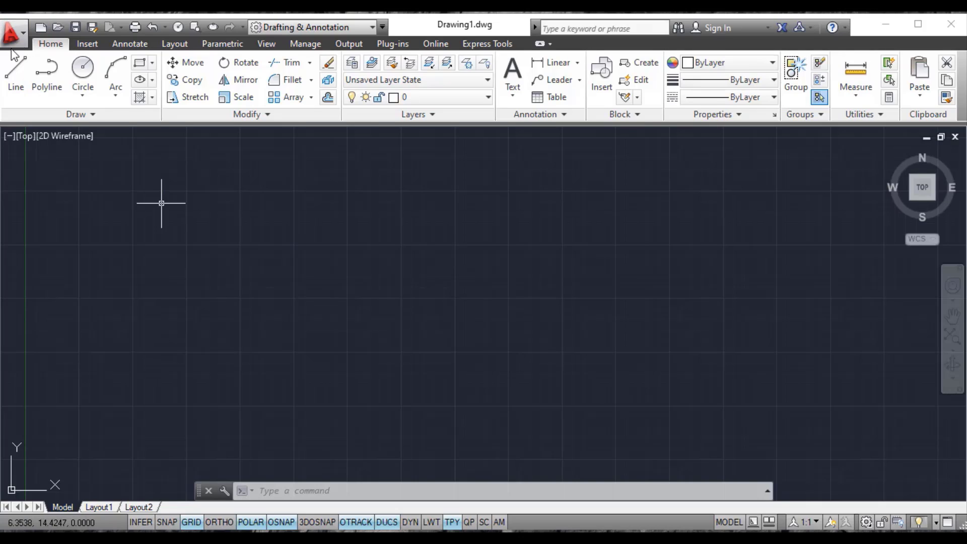
# Draw a circle by centre and radius in the left half of the empty drawing
pyautogui.click(11, 70)
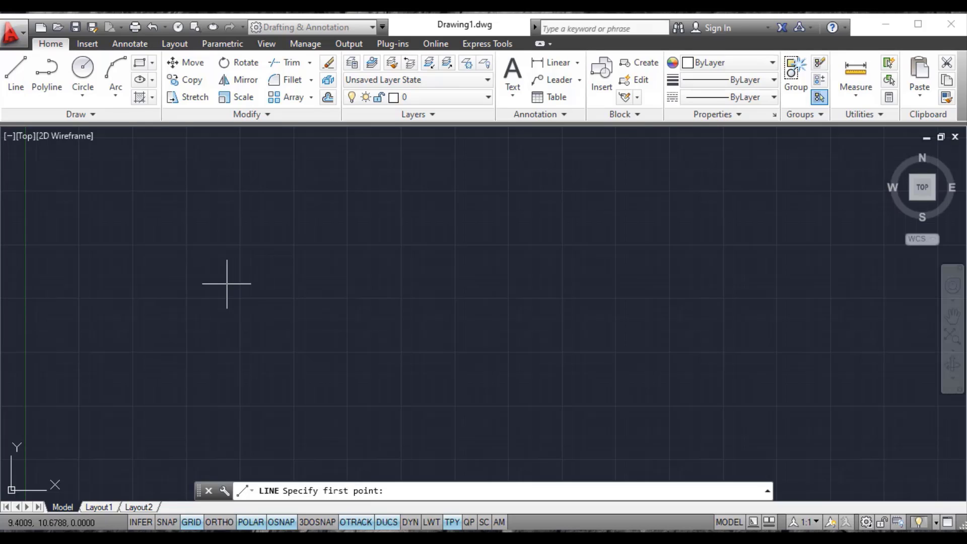
pyautogui.press('Escape')
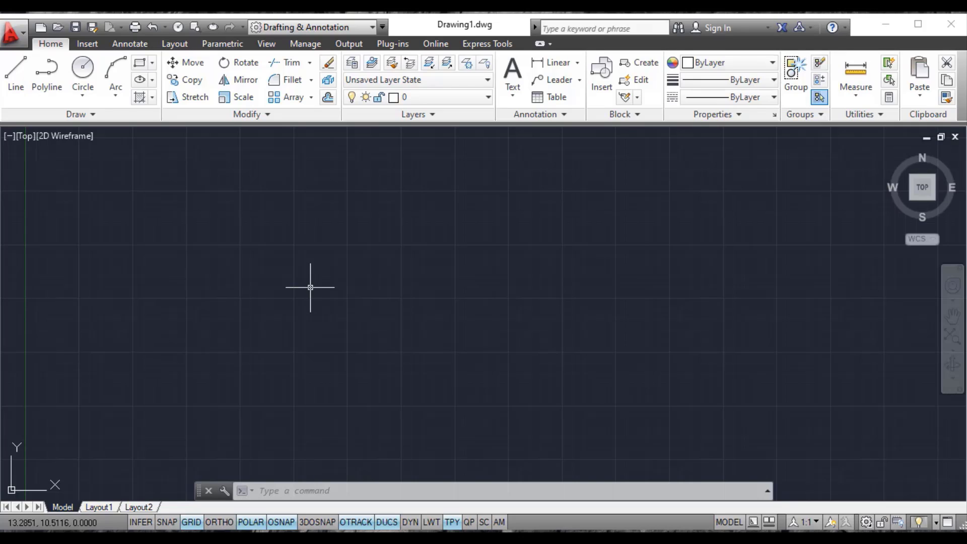
pyautogui.click(83, 70)
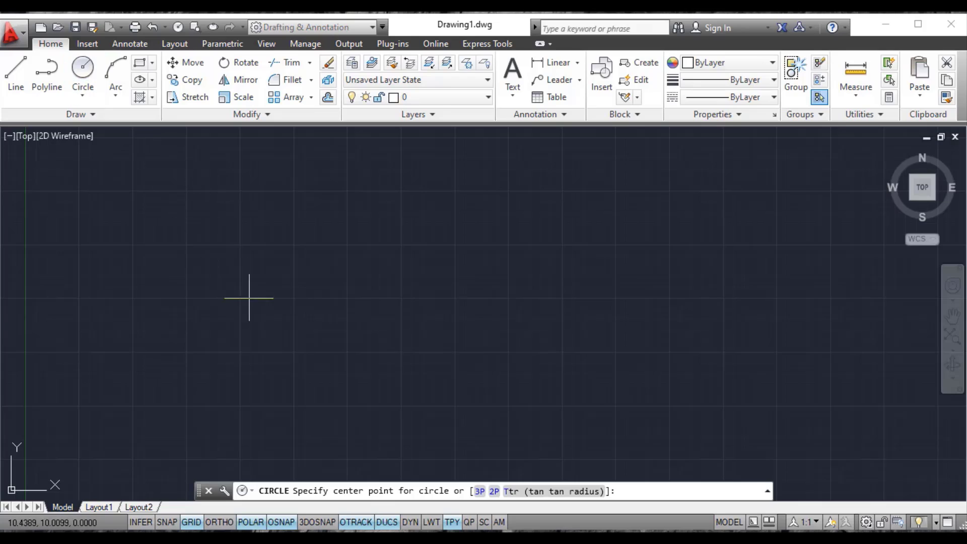
pyautogui.click(270, 315)
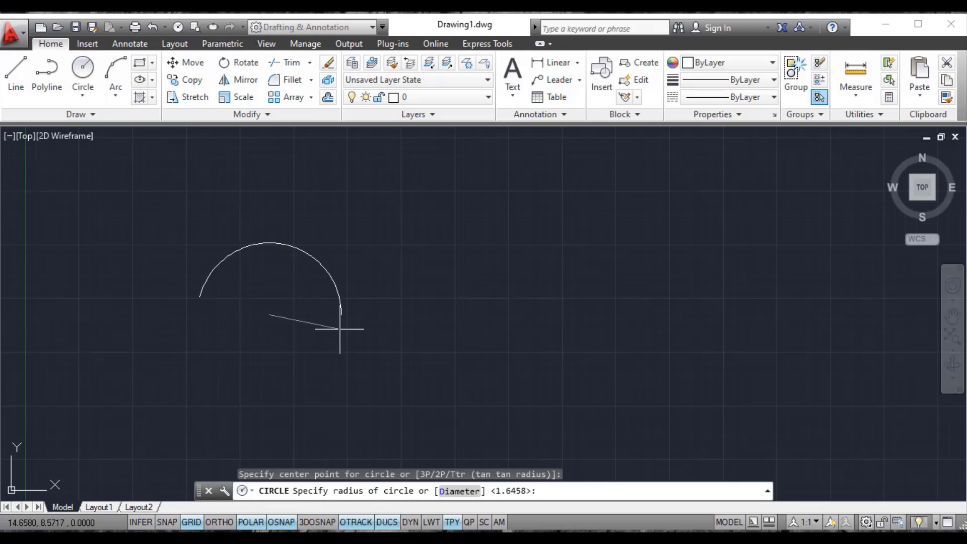
pyautogui.click(337, 318)
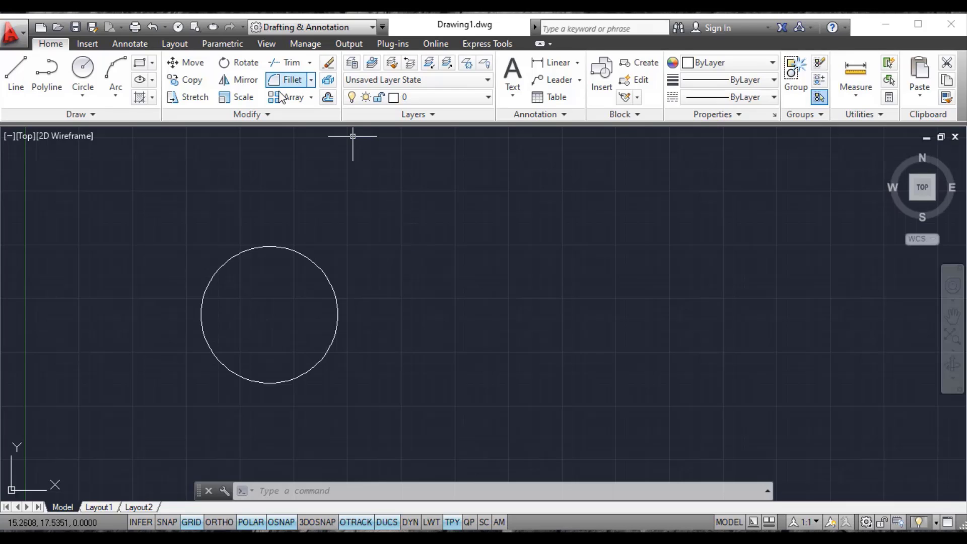
pyautogui.click(238, 80)
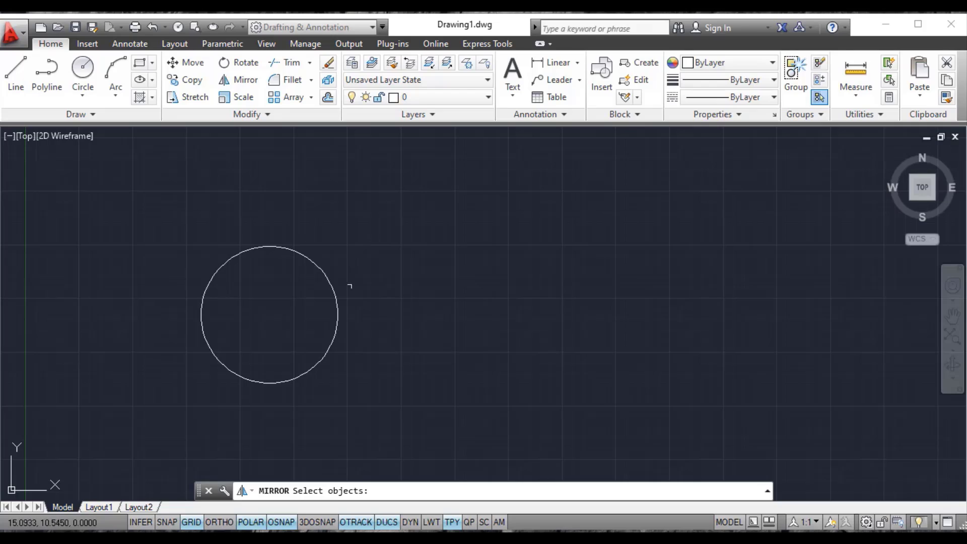
pyautogui.click(336, 295)
pyautogui.click(332, 293)
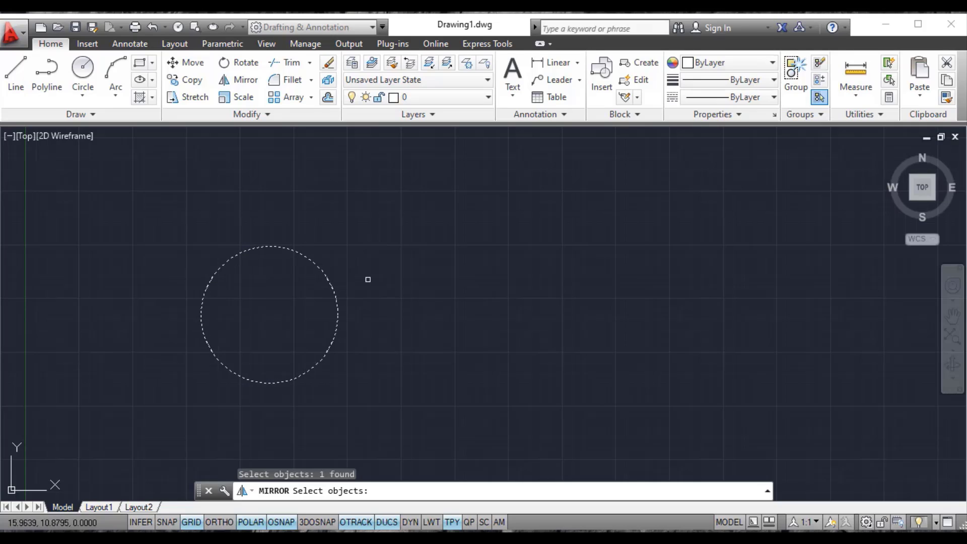
pyautogui.click(423, 229)
pyautogui.click(115, 417)
pyautogui.press('Escape')
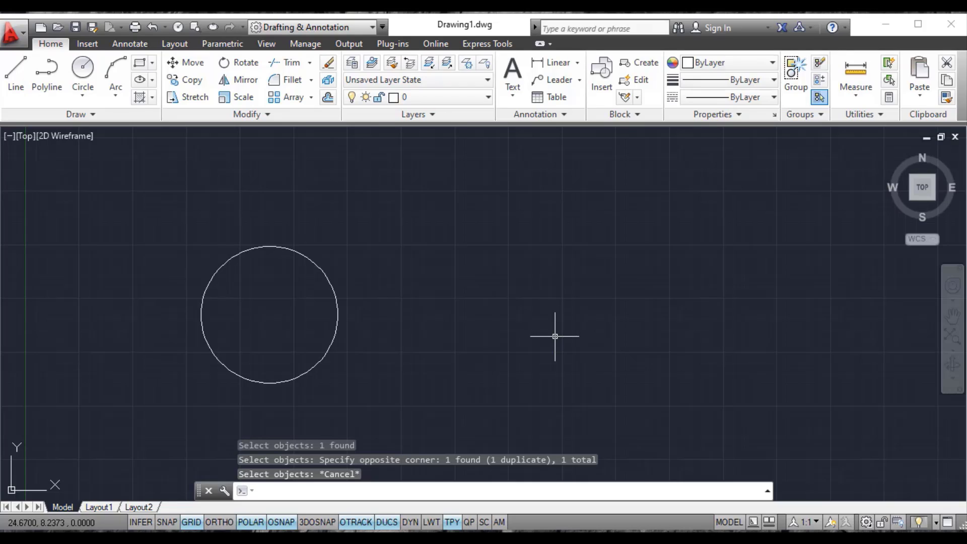
# Draw a horizontal line about 8.3 units long to the upper right of the circle
pyautogui.click(11, 68)
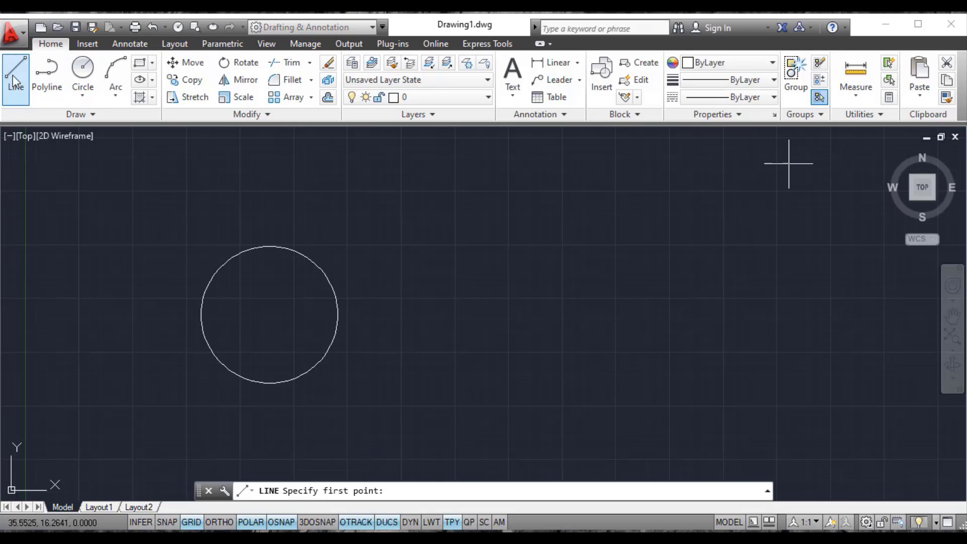
pyautogui.click(409, 219)
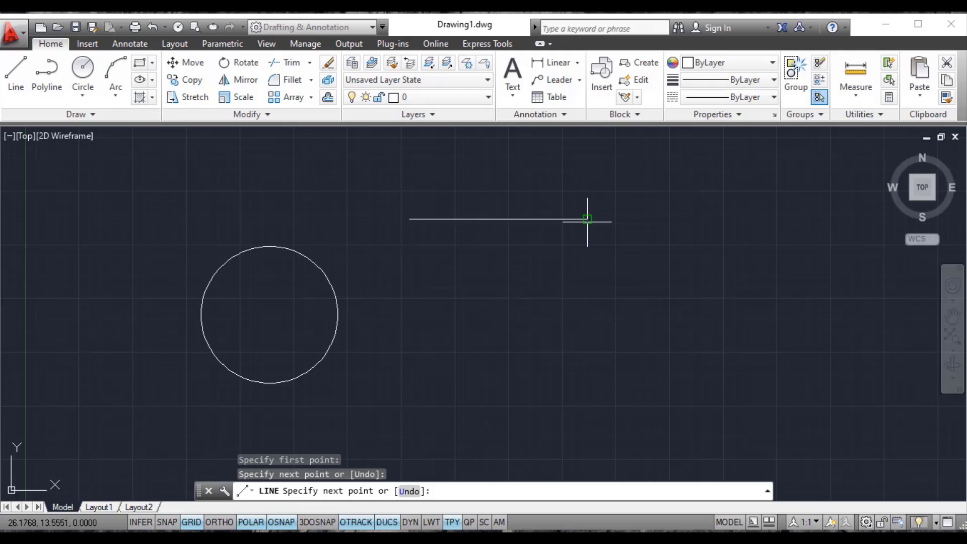
pyautogui.rightClick(579, 253)
pyautogui.click(630, 265)
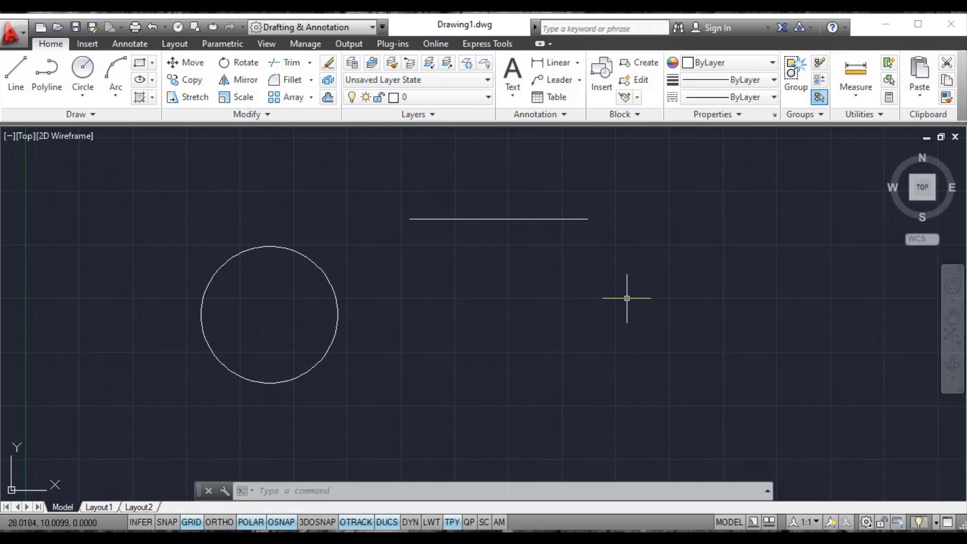
# Draw a closed rectangle from four connected line segments, about 7.7 by 4.1 units, below the horizontal line and beside the circle
pyautogui.click(21, 70)
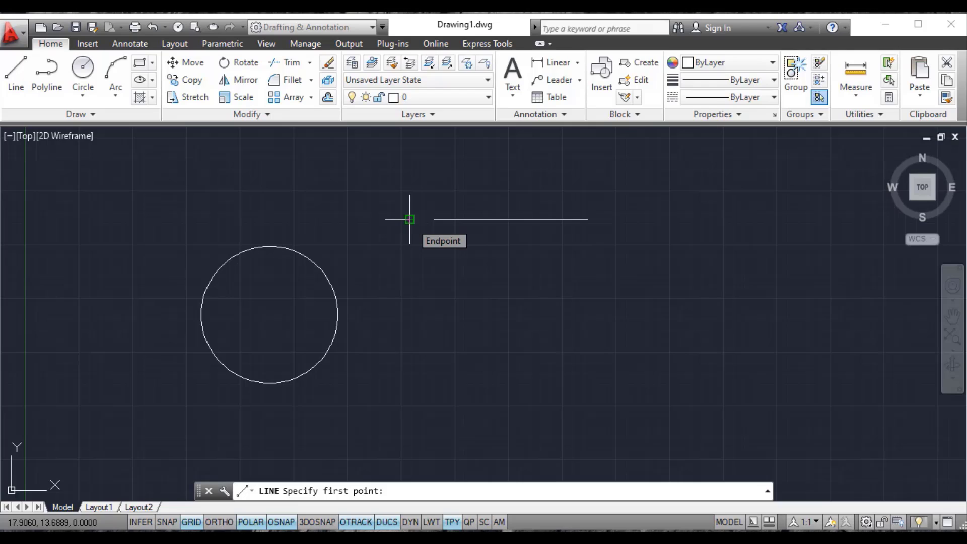
pyautogui.press('Escape')
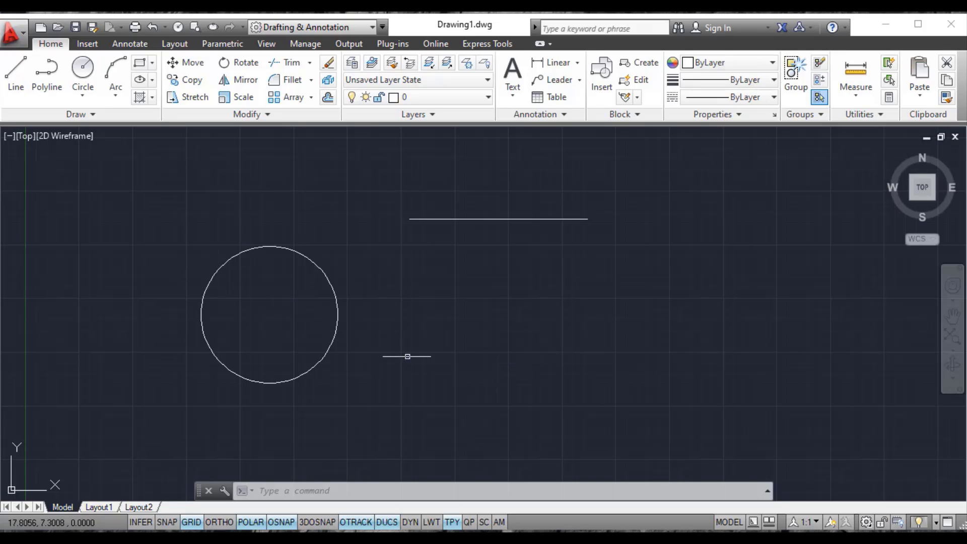
pyautogui.click(16, 75)
pyautogui.click(450, 280)
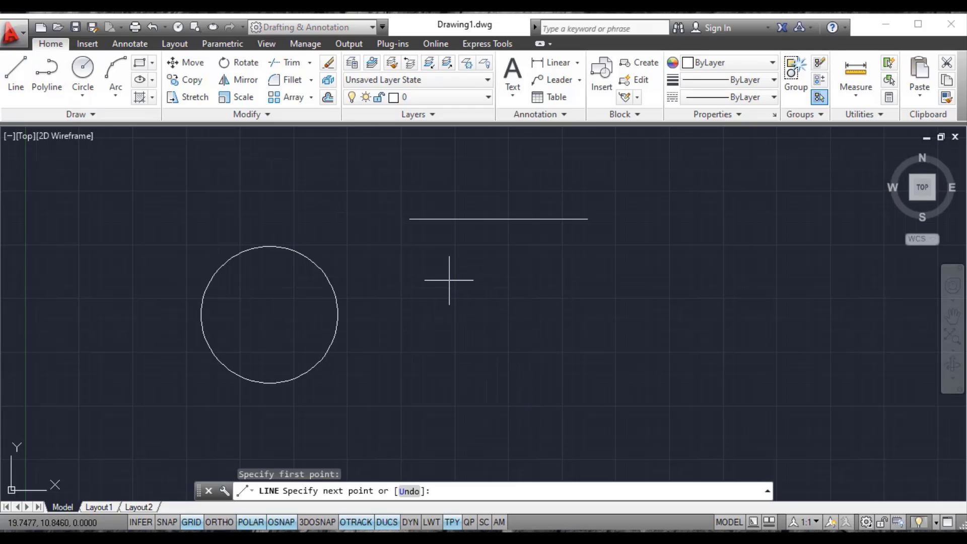
pyautogui.click(615, 280)
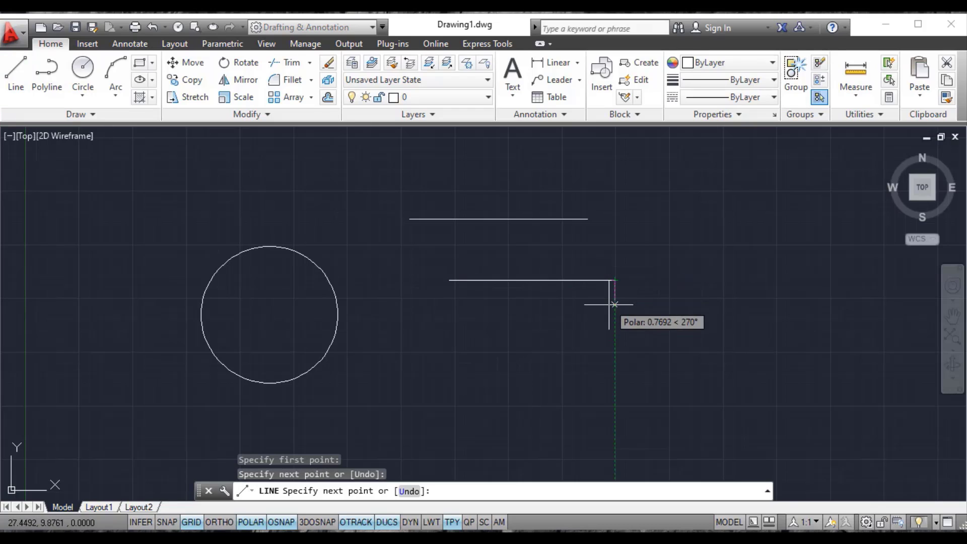
pyautogui.click(616, 368)
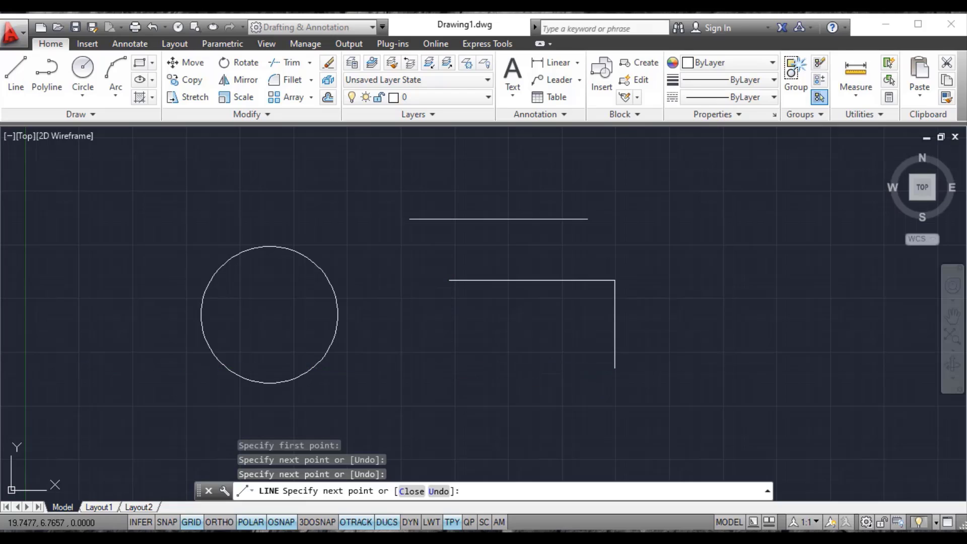
pyautogui.click(449, 369)
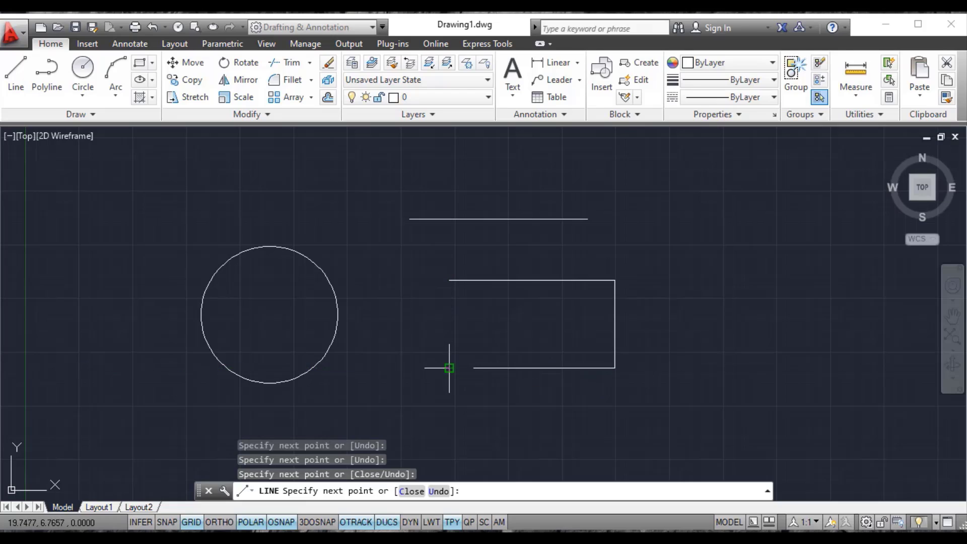
pyautogui.click(450, 281)
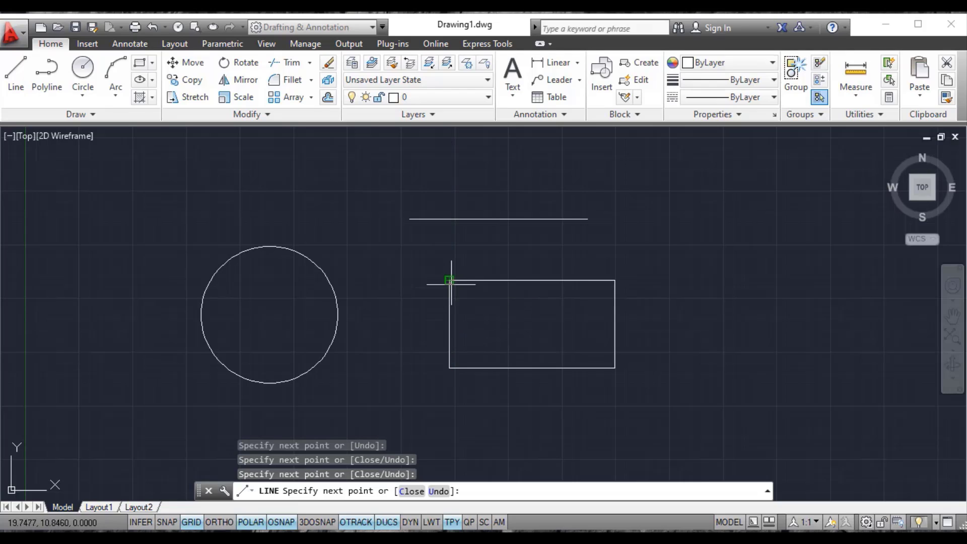
pyautogui.rightClick(488, 327)
pyautogui.click(519, 338)
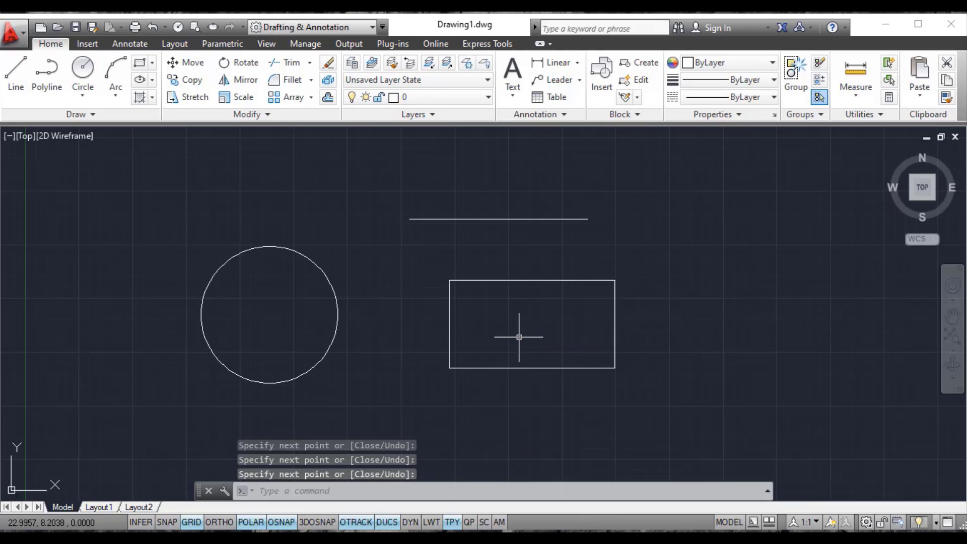